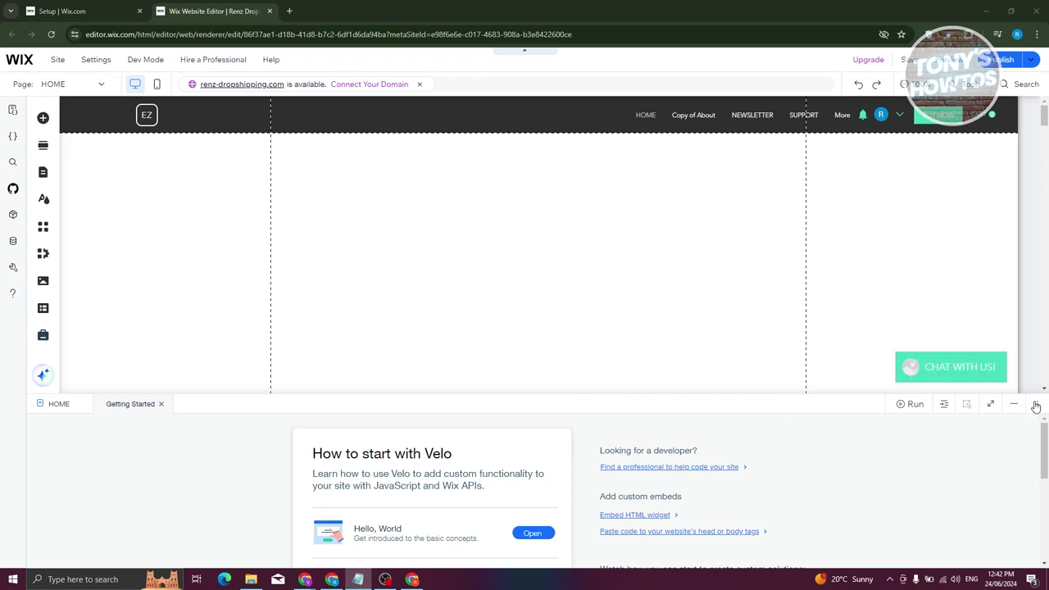
- Close the Getting Started guide and collapse the Velo code panel to free the canvas
click(161, 404)
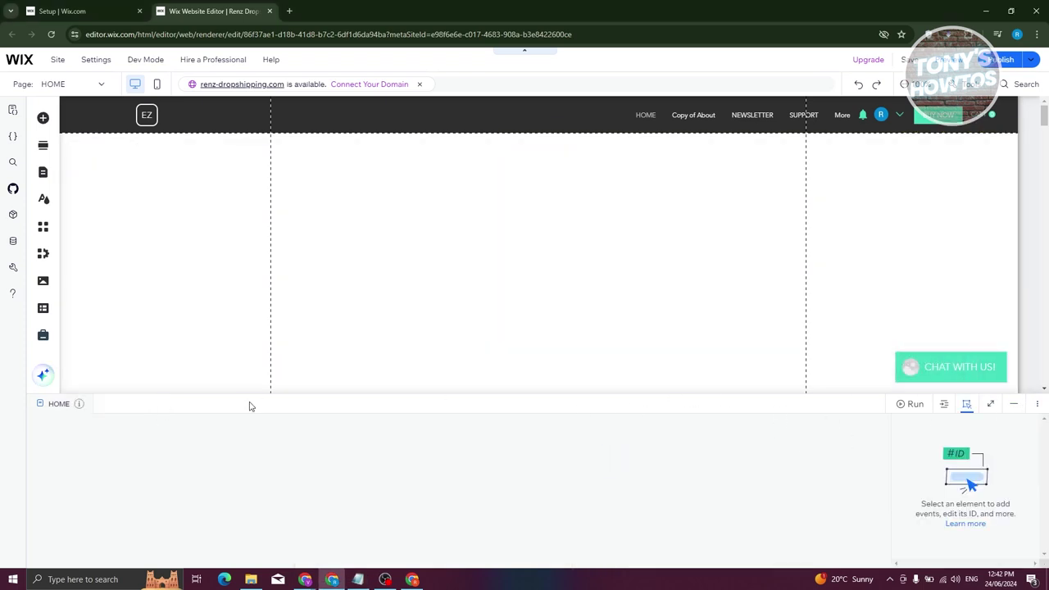
click(1013, 404)
- Insert a blank section directly below the Grow Your Vision intro section
scroll(710, 347, down, 10)
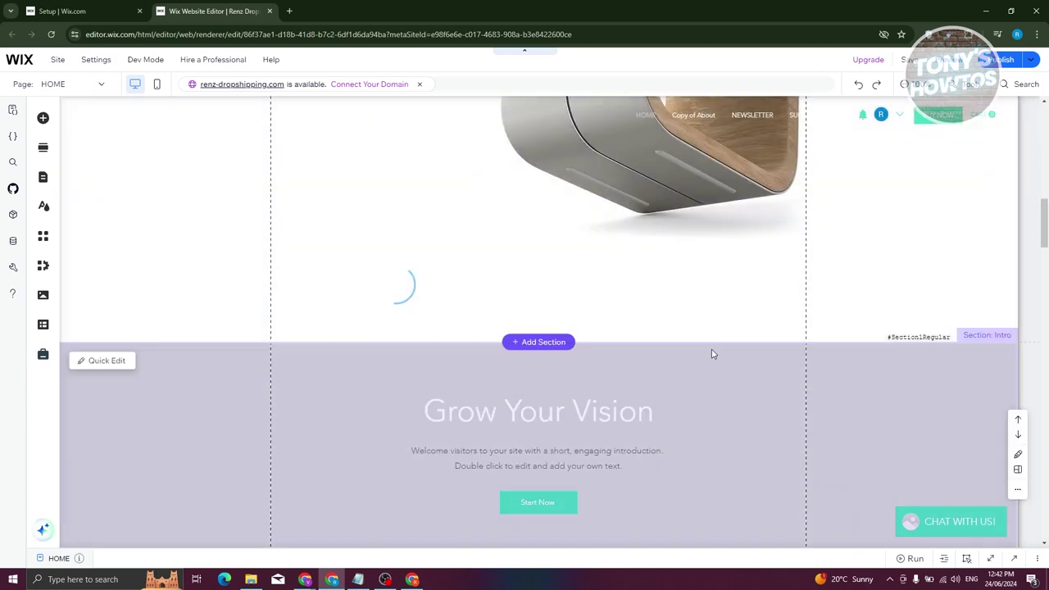
scroll(565, 326, up, 3)
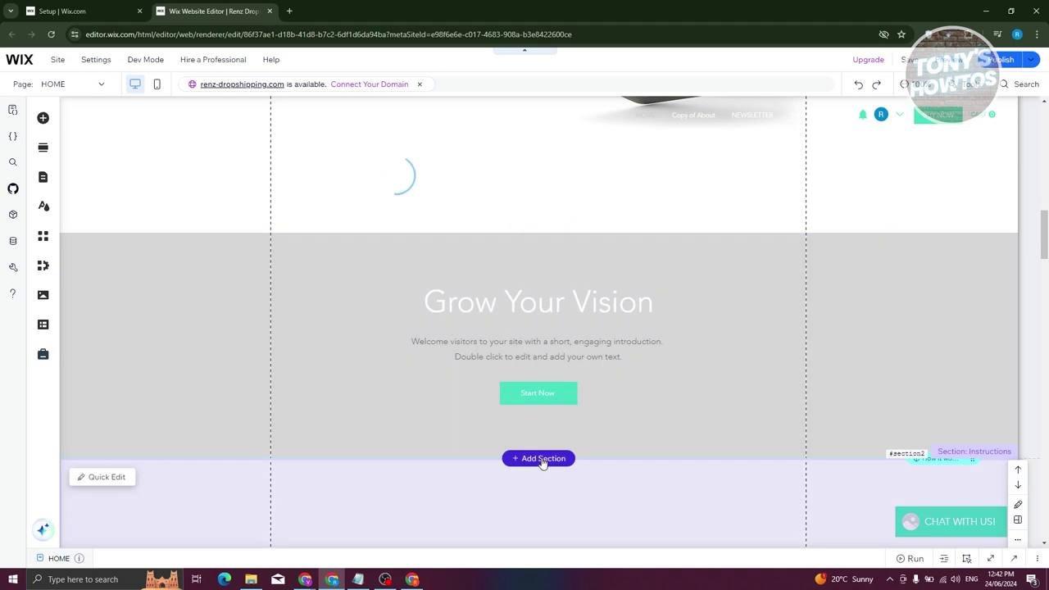
click(541, 459)
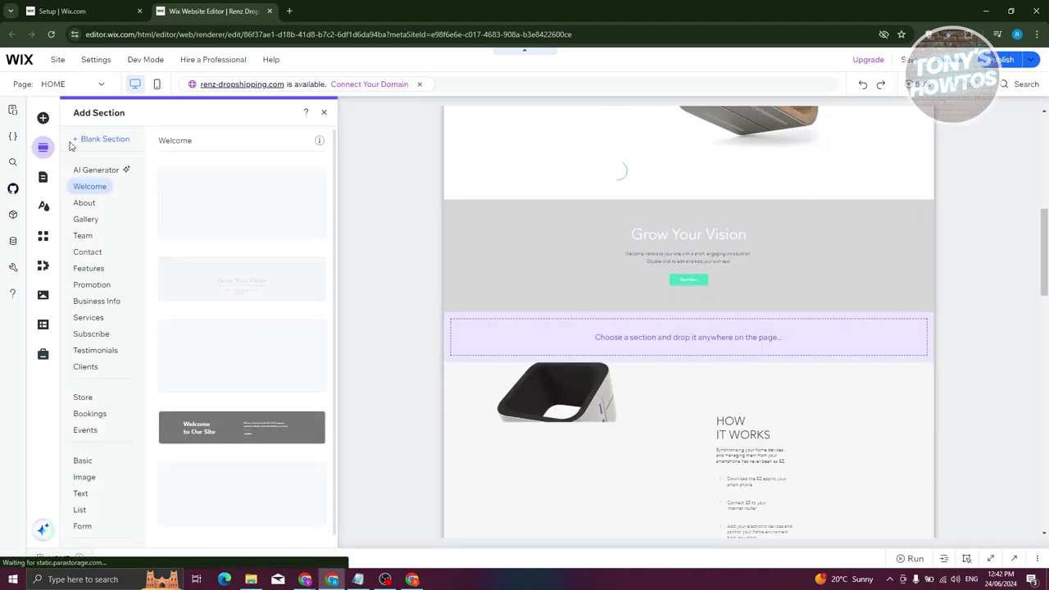
click(361, 288)
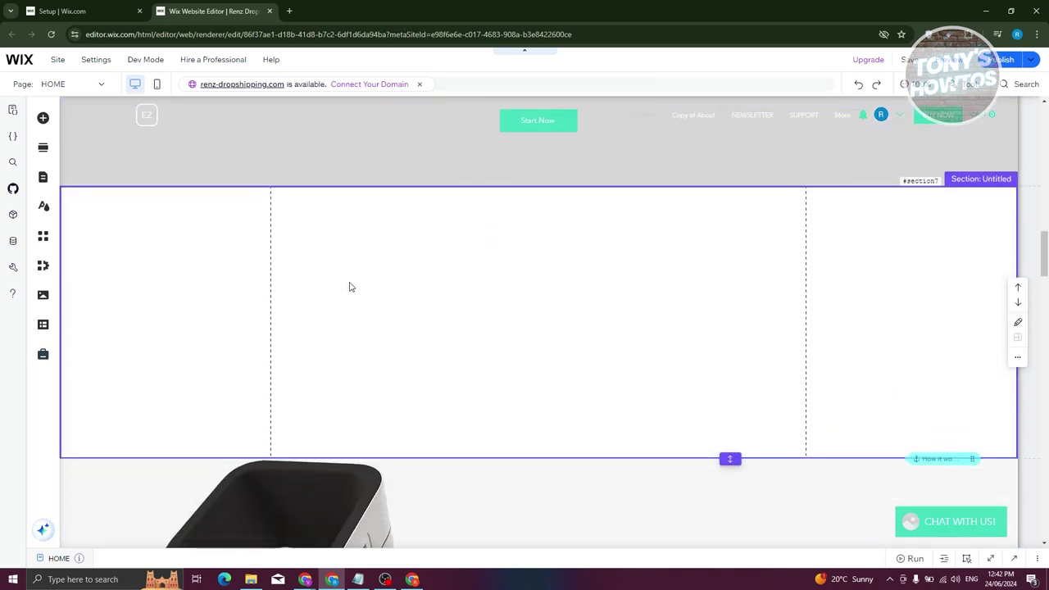
- Add Take Online Bookings from the Bookings elements category to install Wix Bookings
click(42, 119)
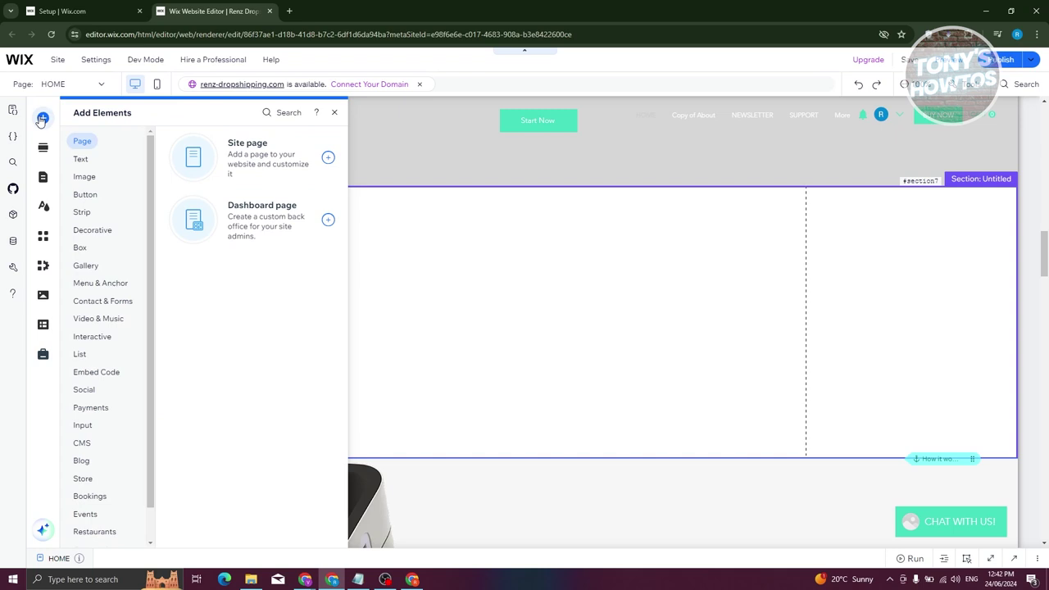
scroll(120, 190, down, 1)
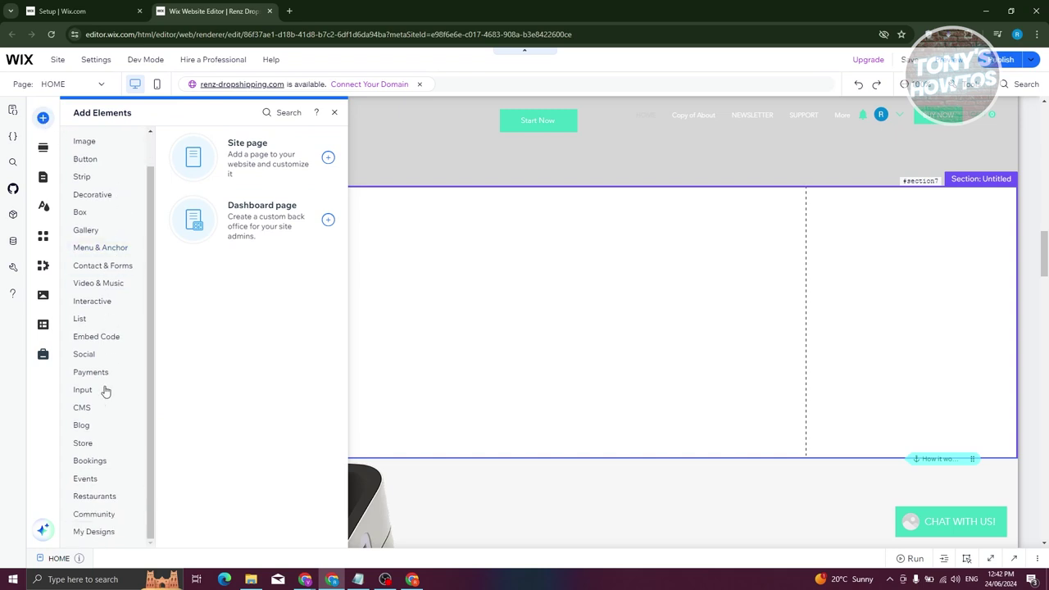
click(89, 463)
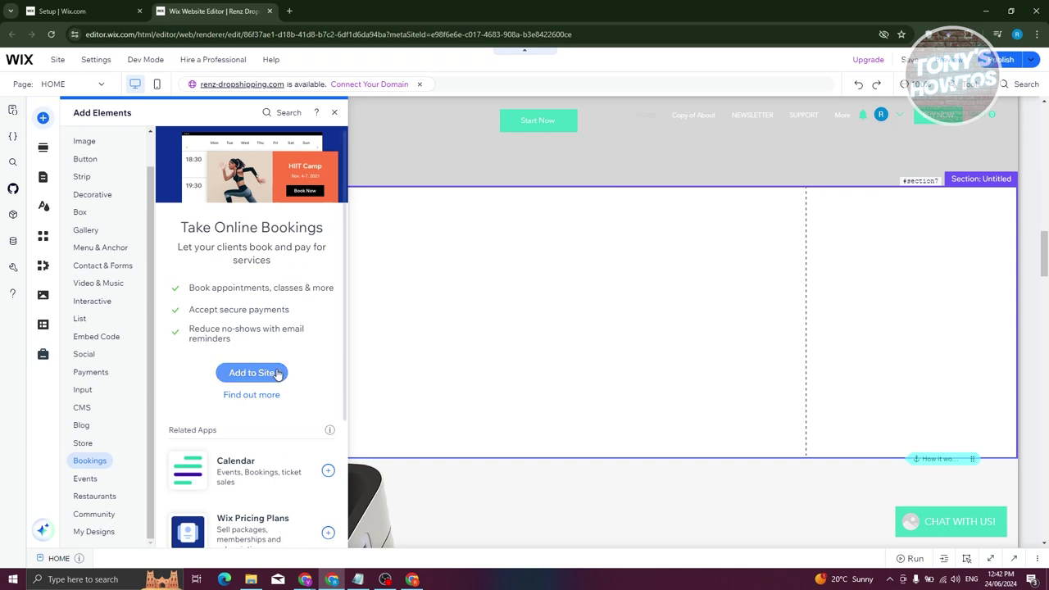
click(251, 372)
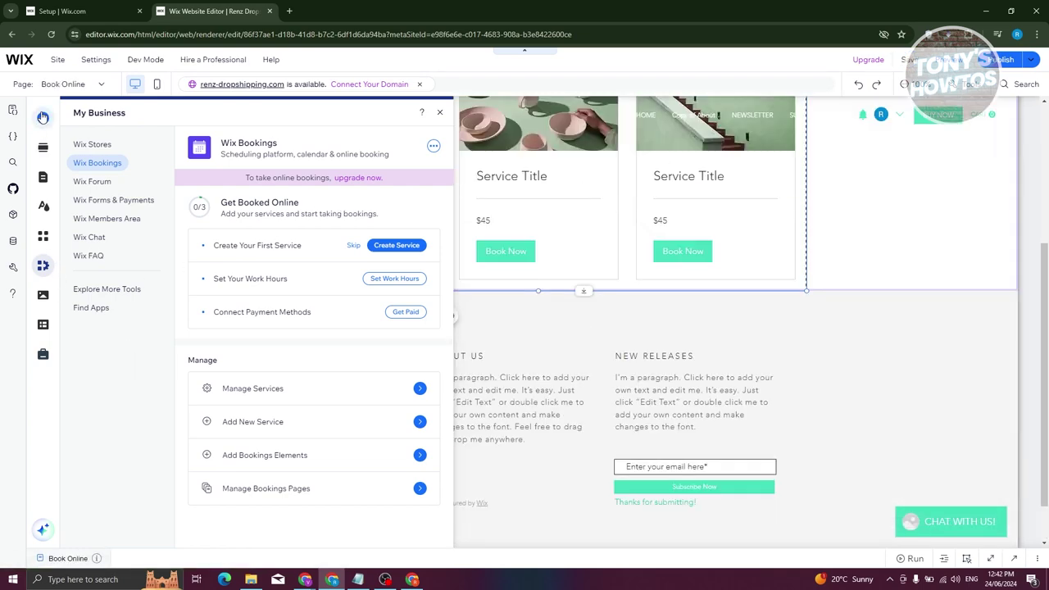
- Browse the Bookings elements: Service List layouts, Book Now button and calendar
click(42, 117)
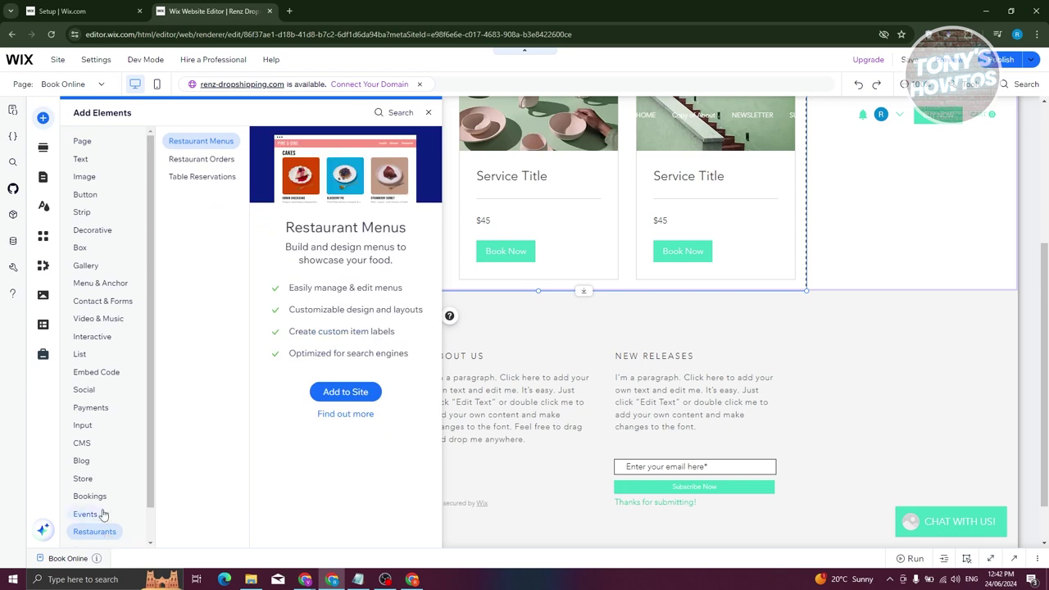
mouse_move(101, 498)
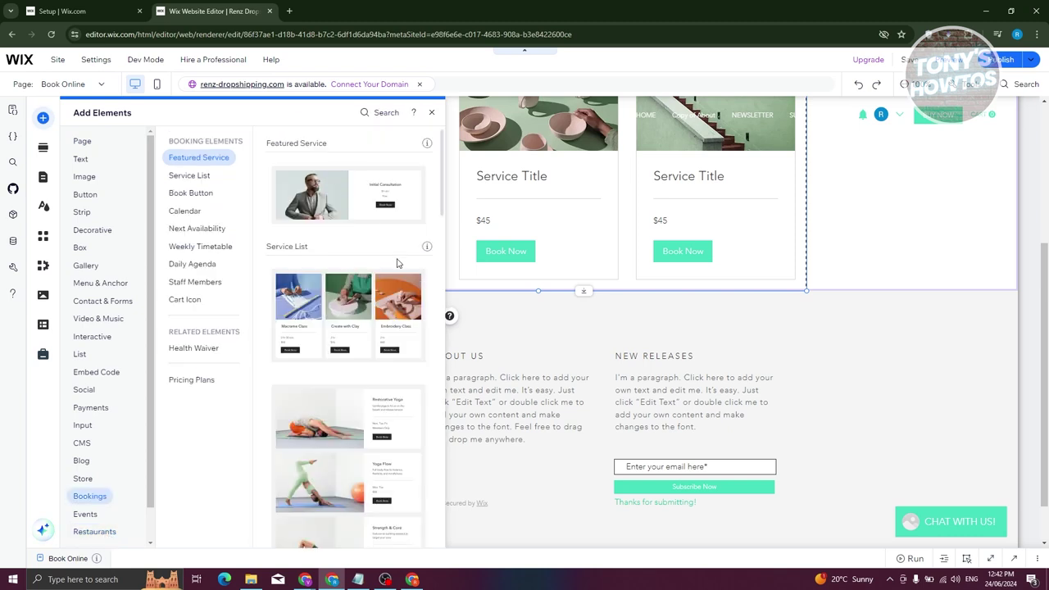
scroll(334, 374, down, 3)
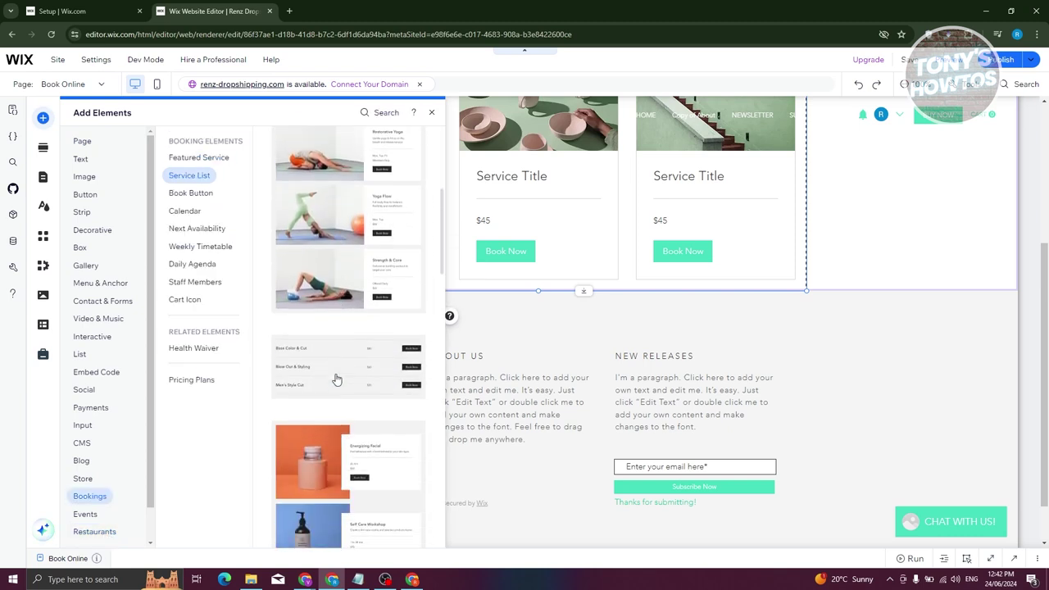
scroll(319, 365, up, 3)
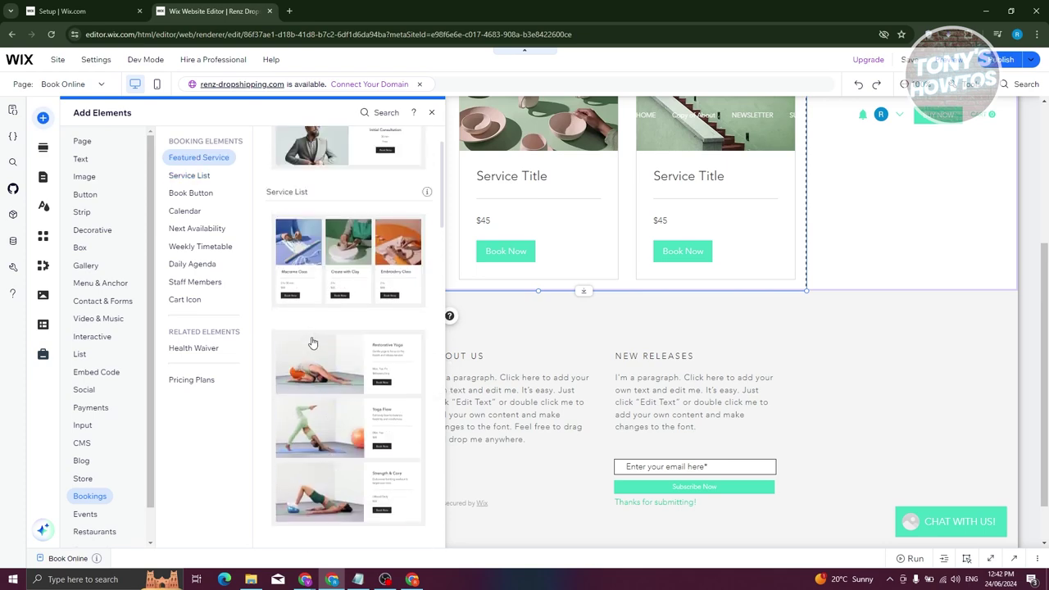
scroll(313, 343, down, 5)
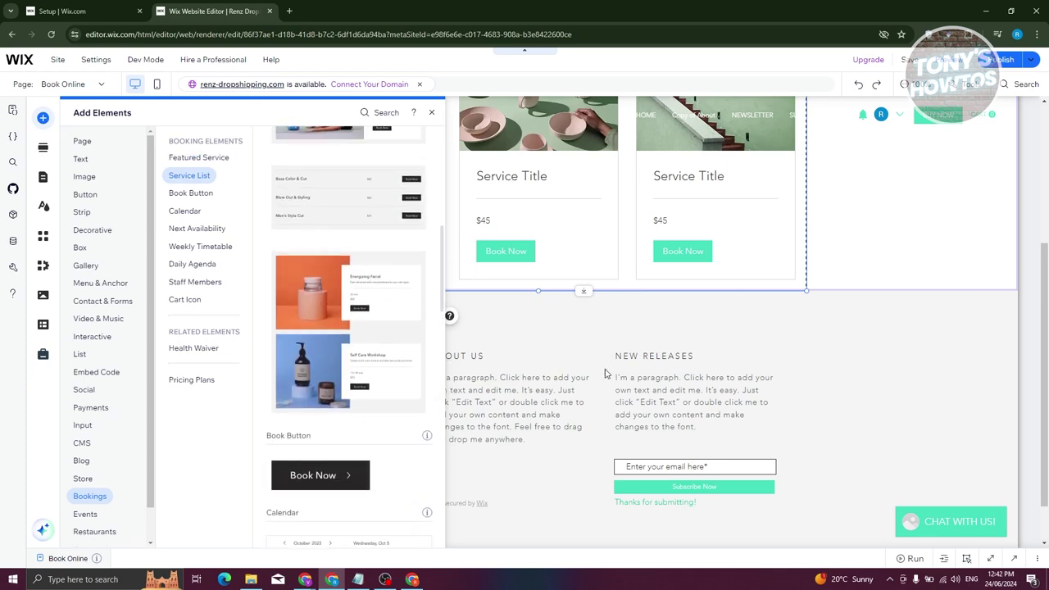
scroll(606, 373, down, 1)
scroll(646, 377, up, 4)
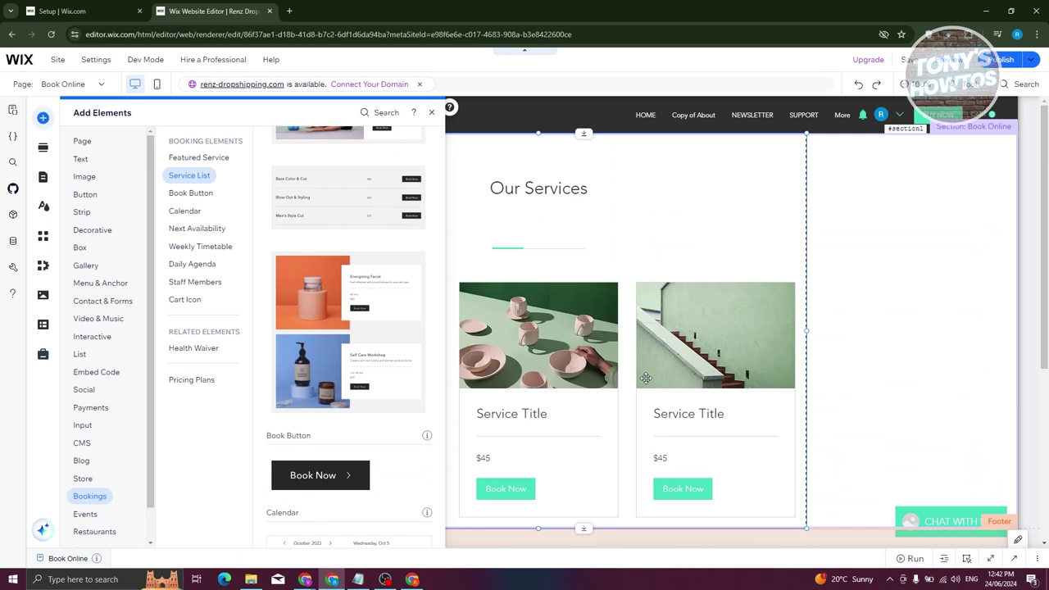
scroll(329, 464, down, 4)
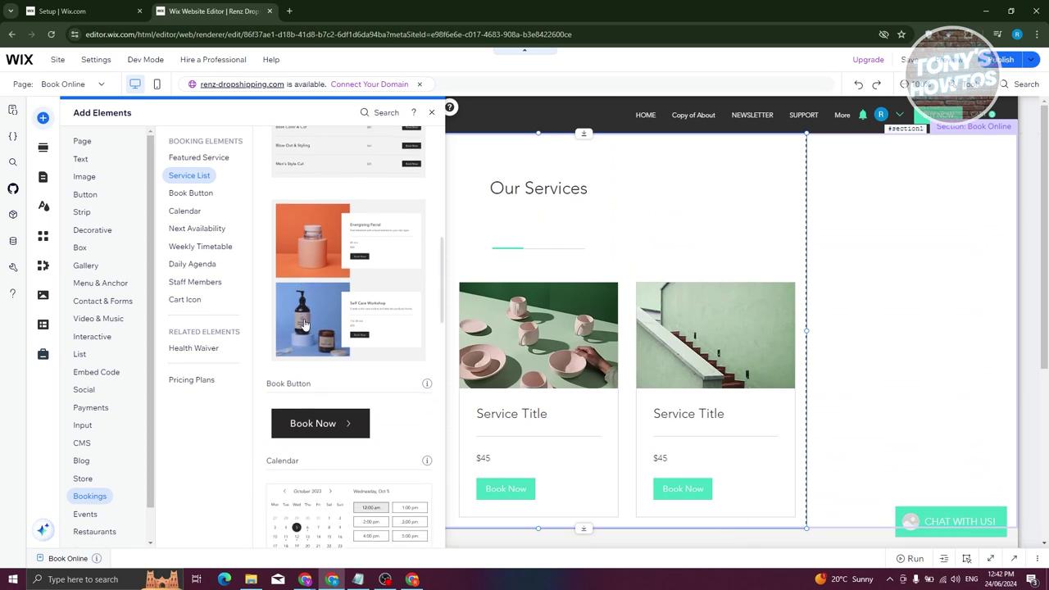
scroll(361, 295, up, 3)
scroll(369, 304, up, 3)
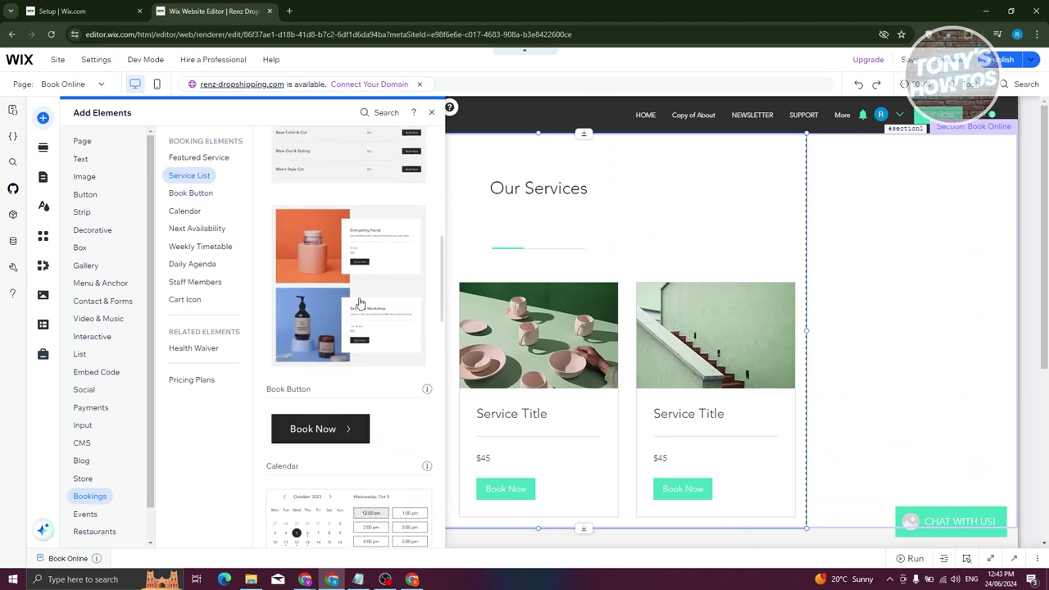
- Select the Book Online services list and try to delete it
click(903, 356)
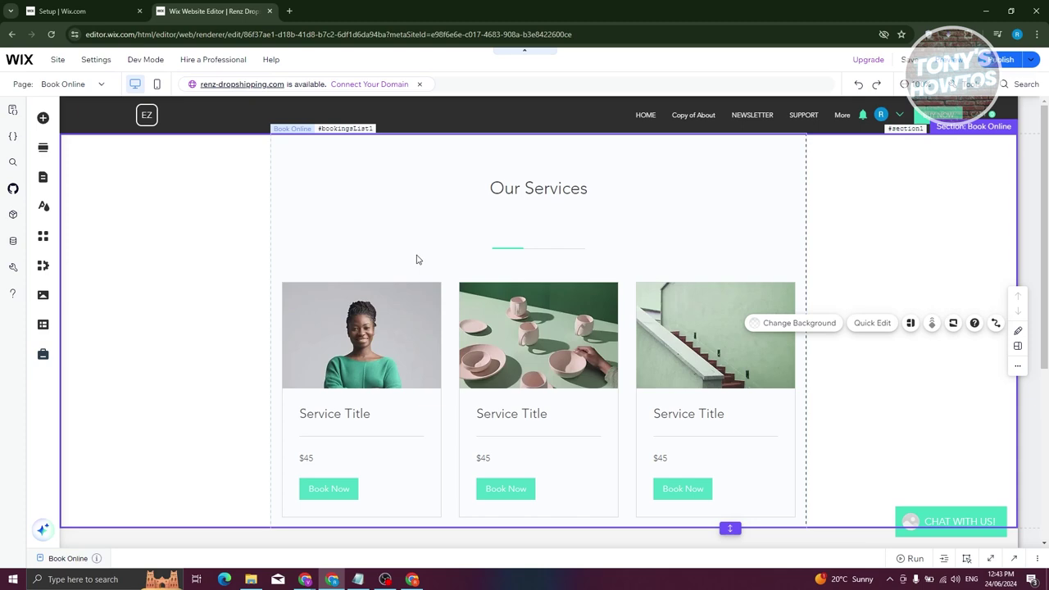
scroll(417, 257, down, 4)
scroll(416, 259, up, 4)
click(361, 199)
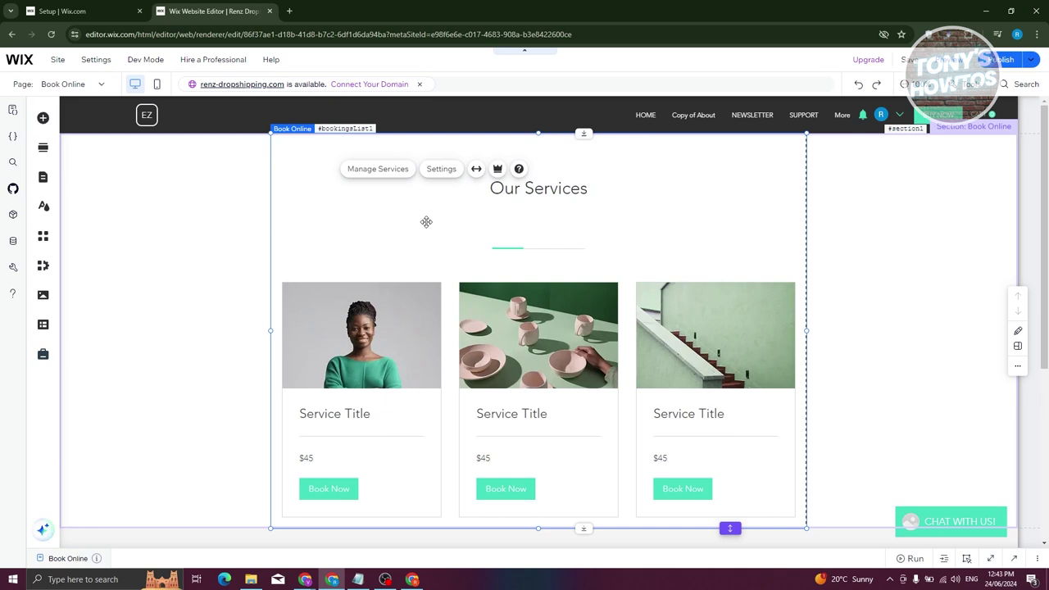
key(Delete)
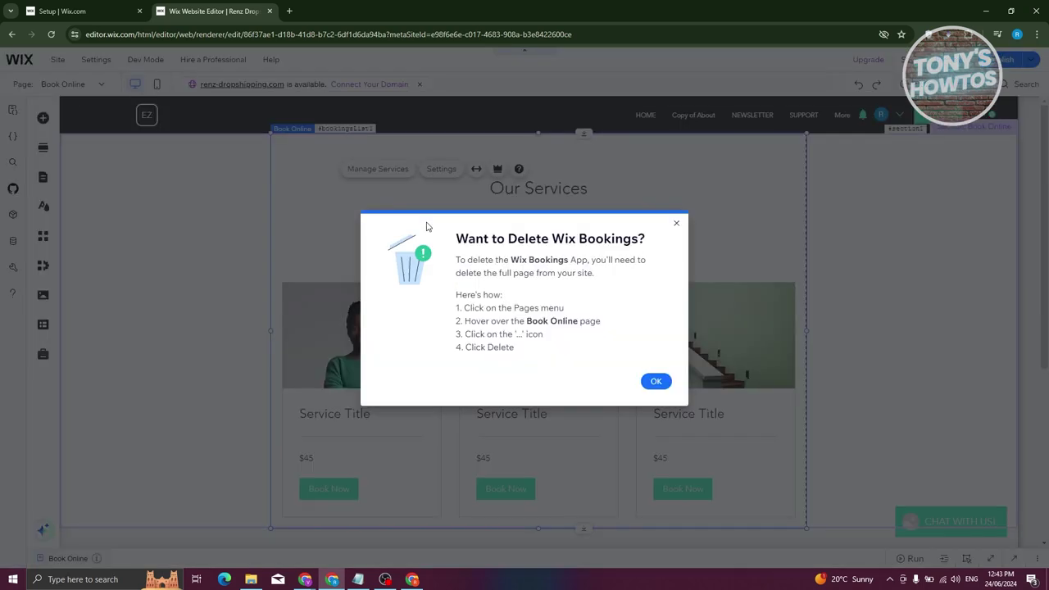
- Acknowledge the Delete Wix Bookings warning, keep the list, and show the site pages
click(677, 224)
key(Delete)
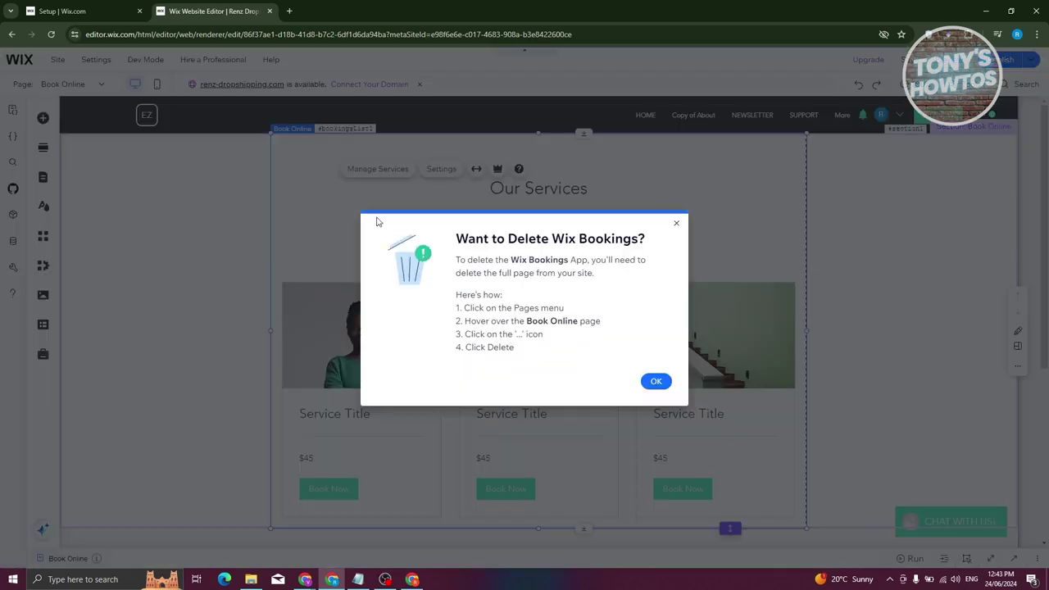
click(656, 380)
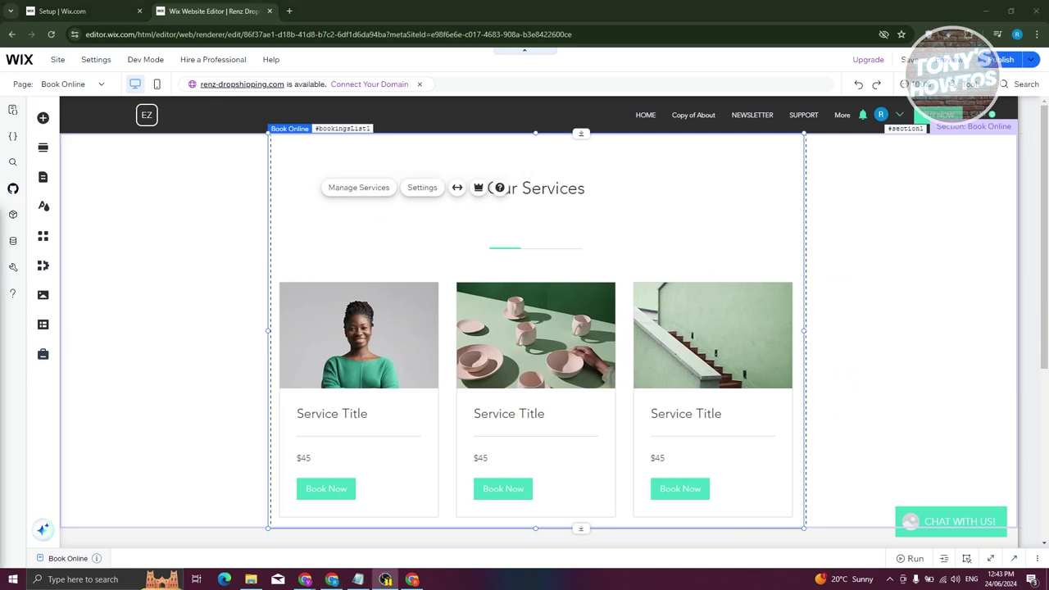
click(96, 84)
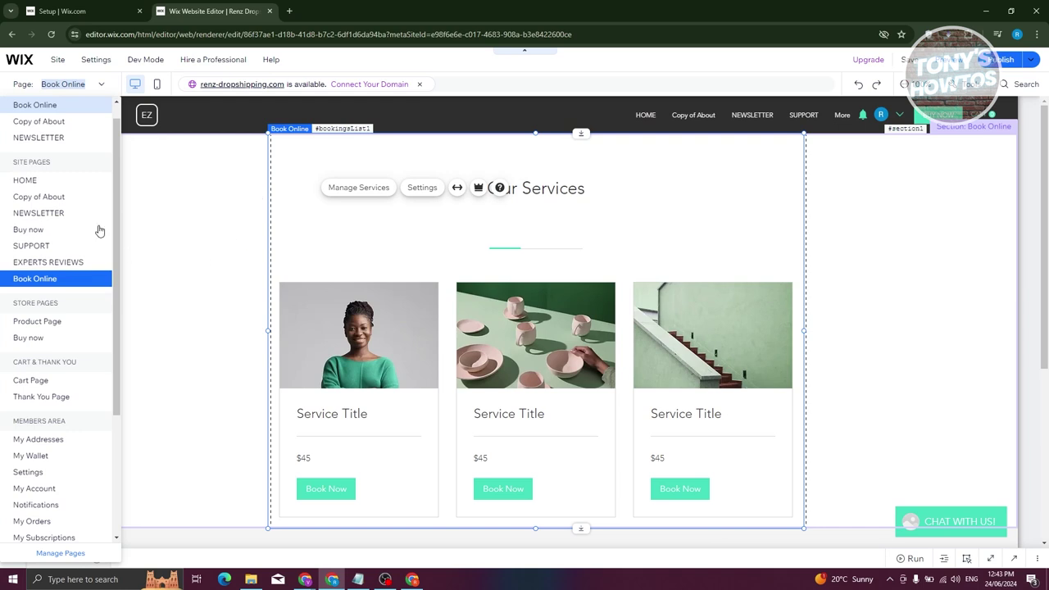
- Switch to the HOME page and scroll to the empty section above How It Works
scroll(67, 179, up, 1)
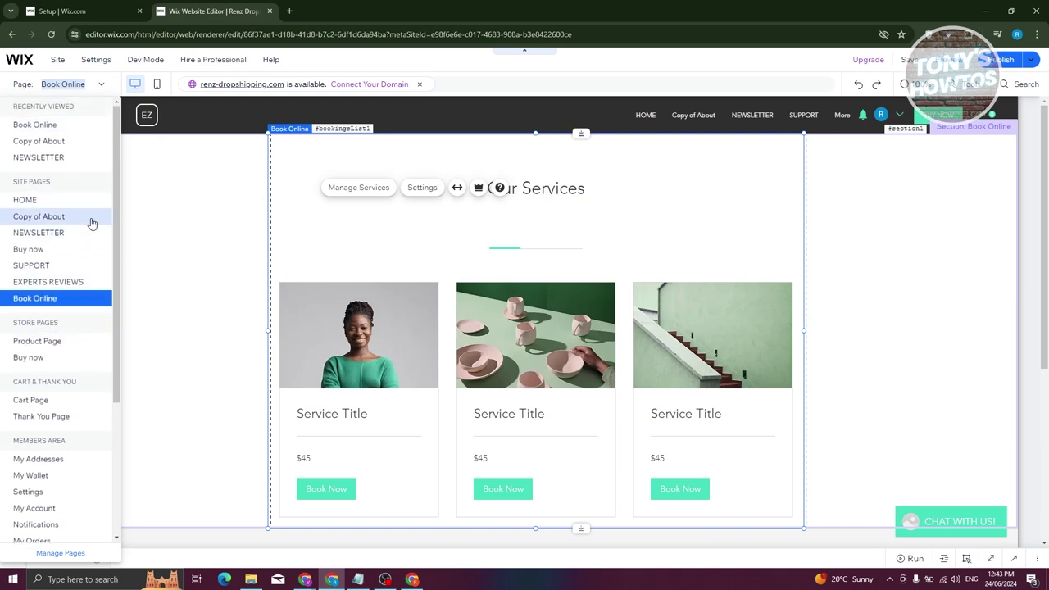
click(82, 205)
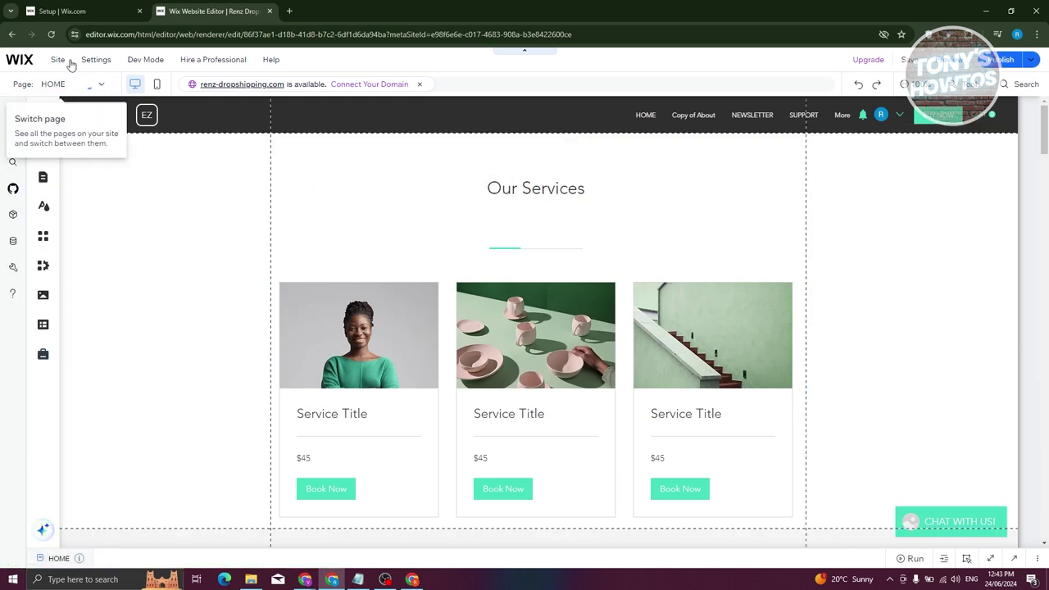
scroll(578, 353, down, 10)
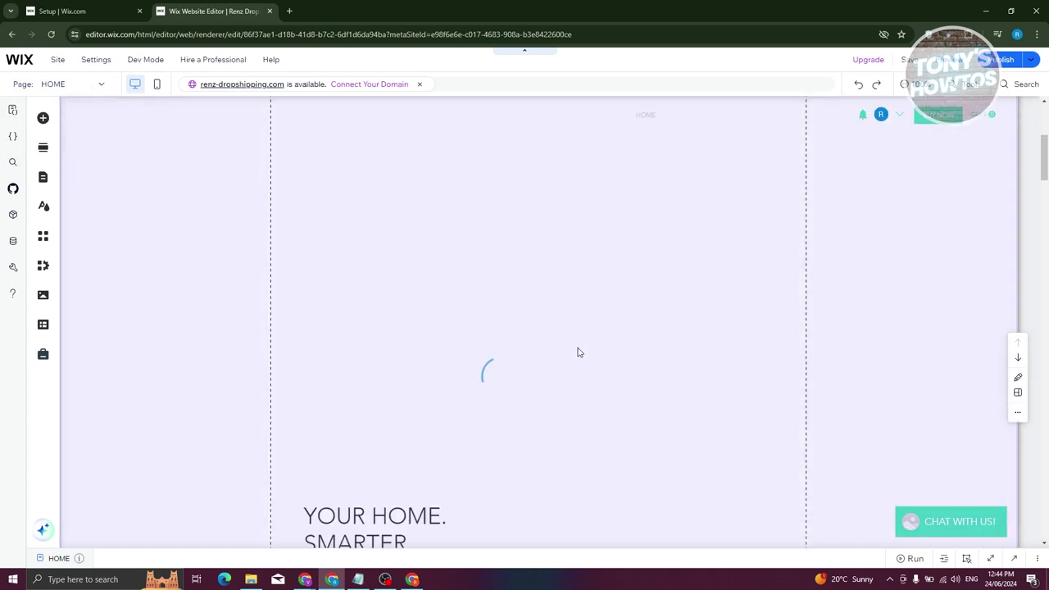
scroll(586, 363, down, 2)
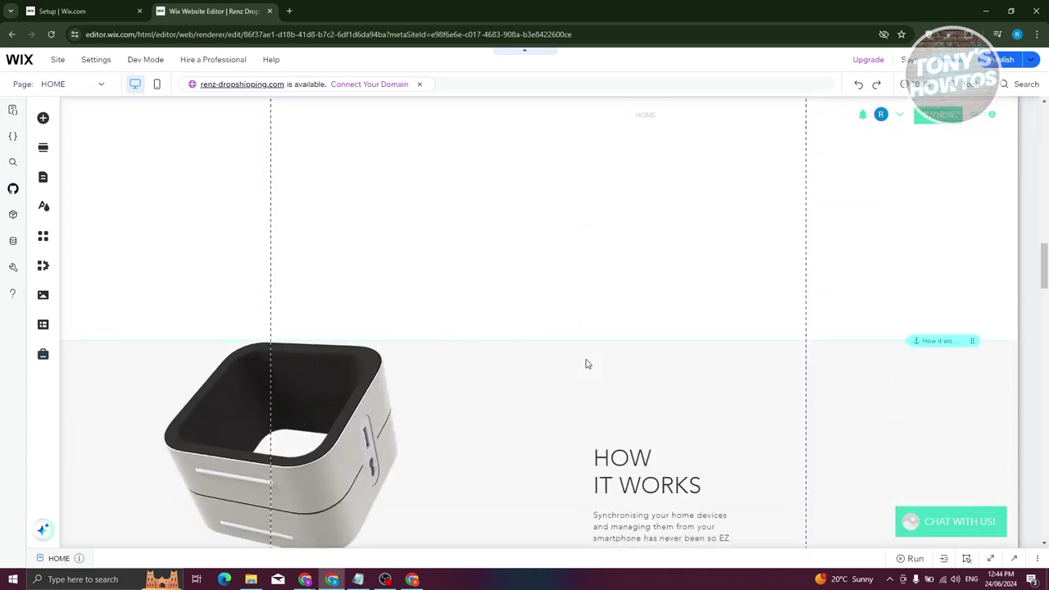
scroll(492, 369, up, 2)
- Drag a Bookings Service List into the empty Untitled section and nudge it slightly left
click(43, 117)
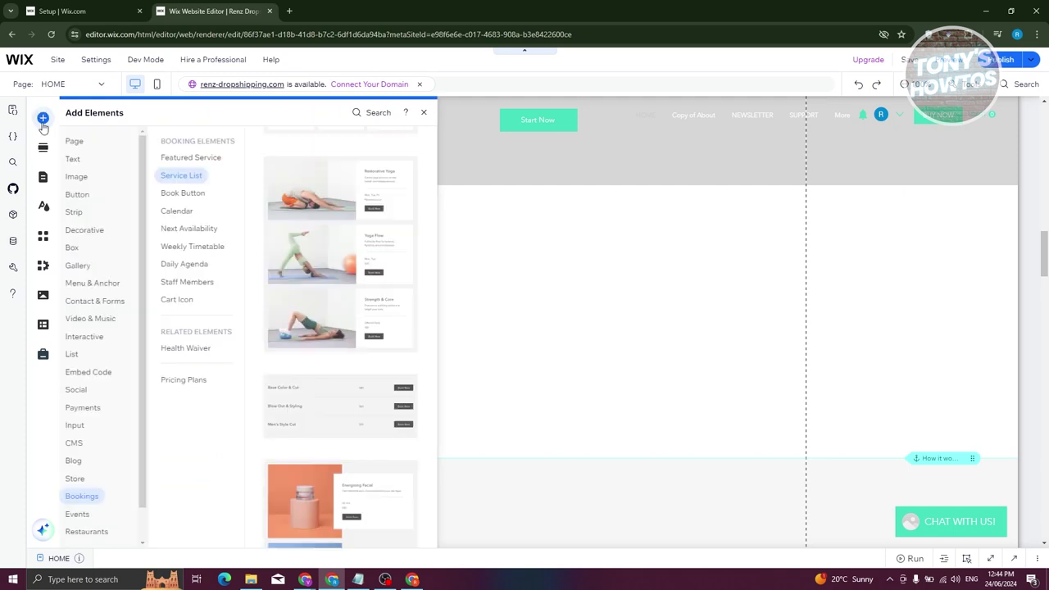
drag(345, 364, 492, 314)
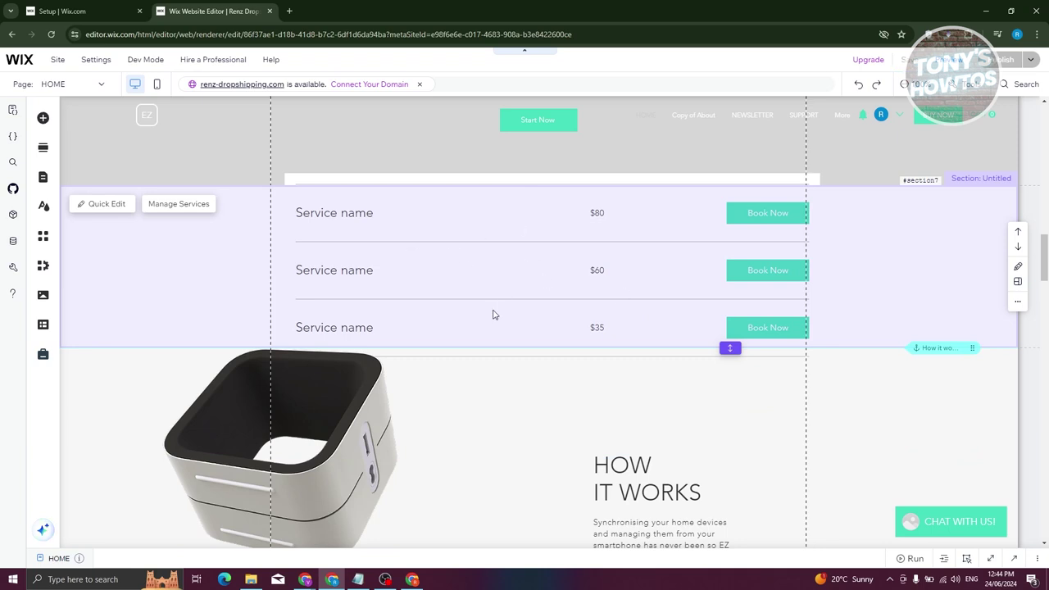
click(388, 242)
drag(444, 252, 432, 250)
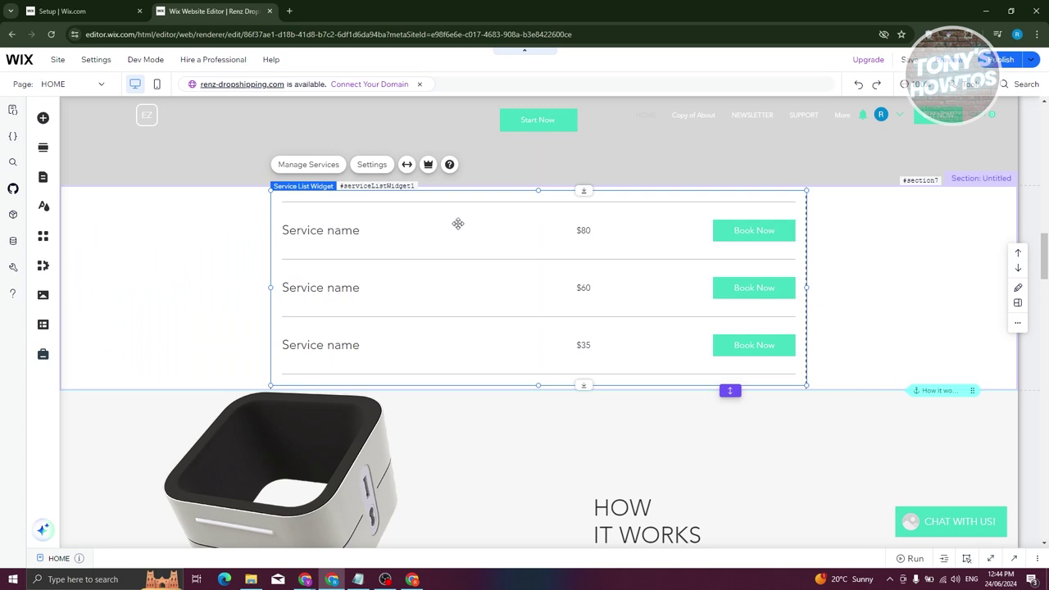
- Open Manage Services from the widget and pick the Virtual Consultation service to edit
click(312, 166)
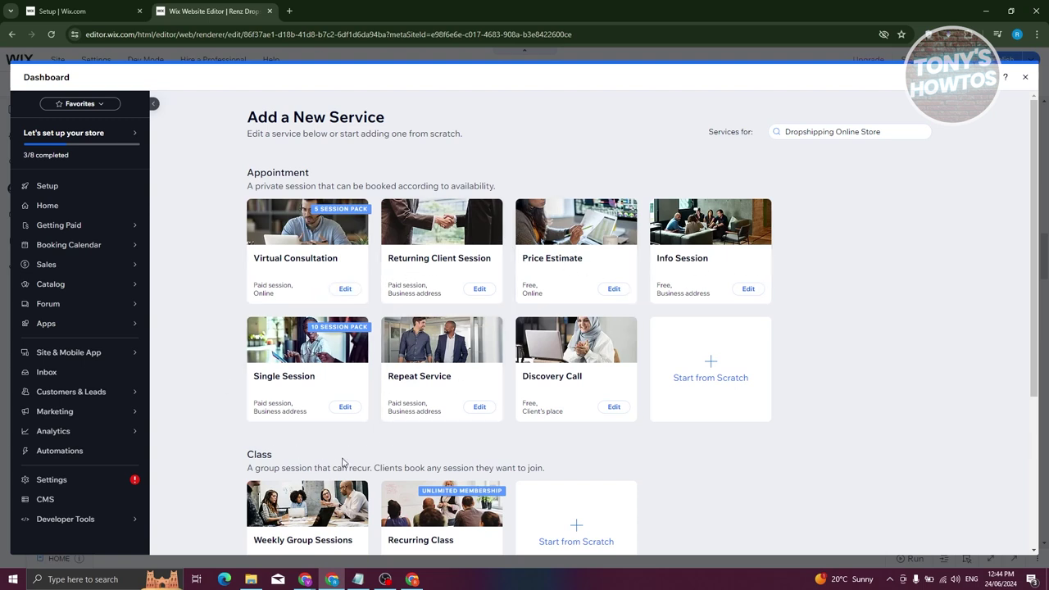
scroll(583, 386, down, 1)
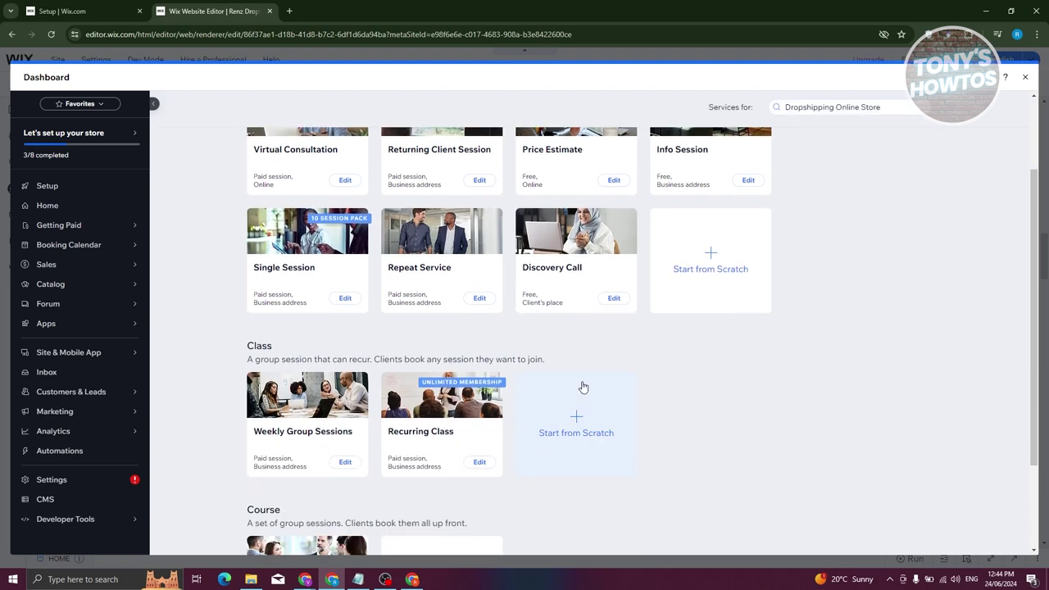
scroll(583, 385, up, 1)
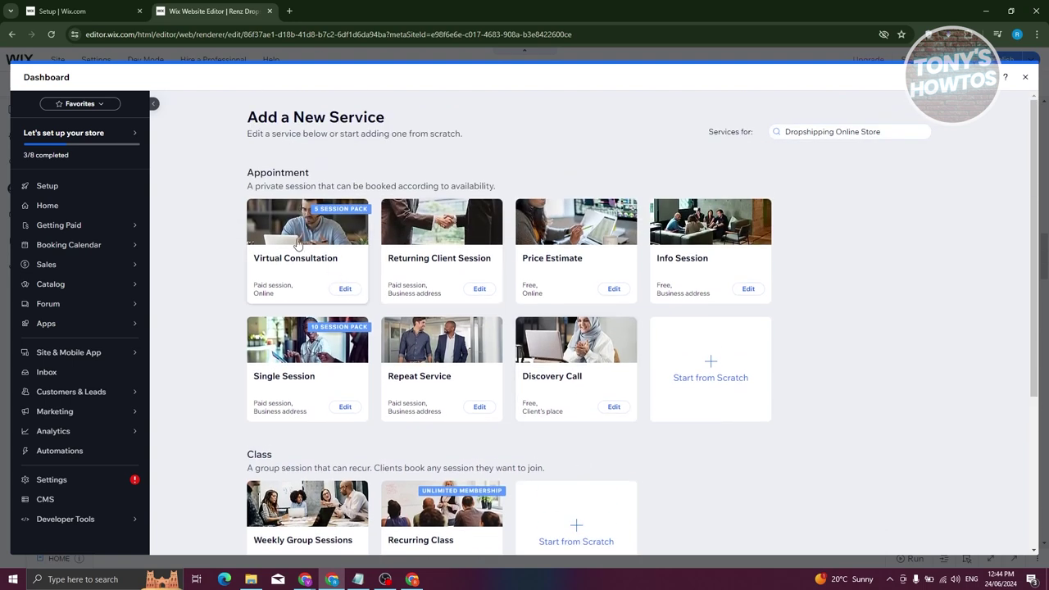
click(334, 280)
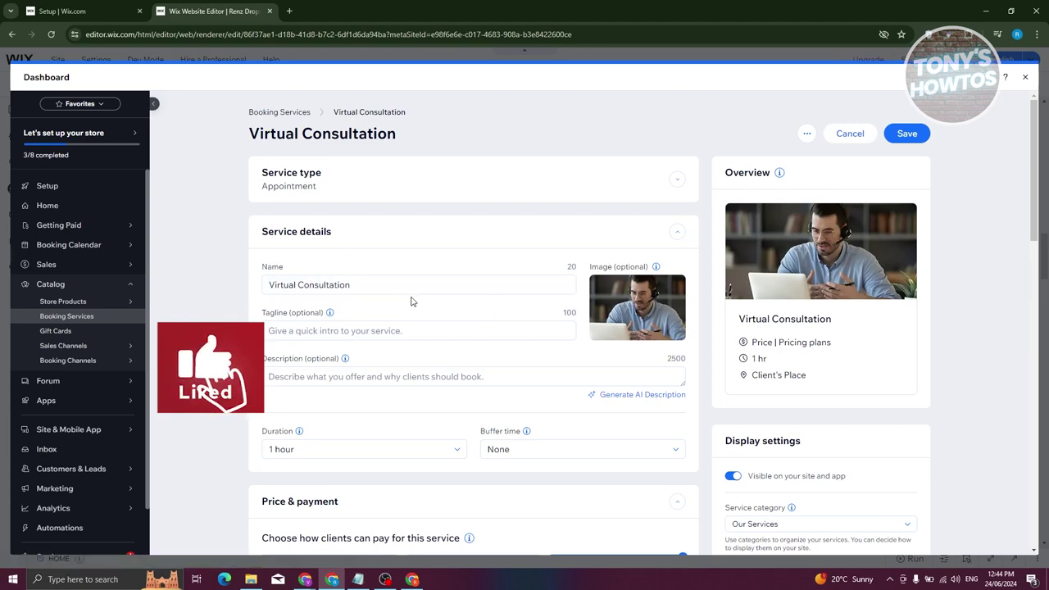
- Expand the Booking preferences and Images sections of the Virtual Consultation service
scroll(459, 314, down, 3)
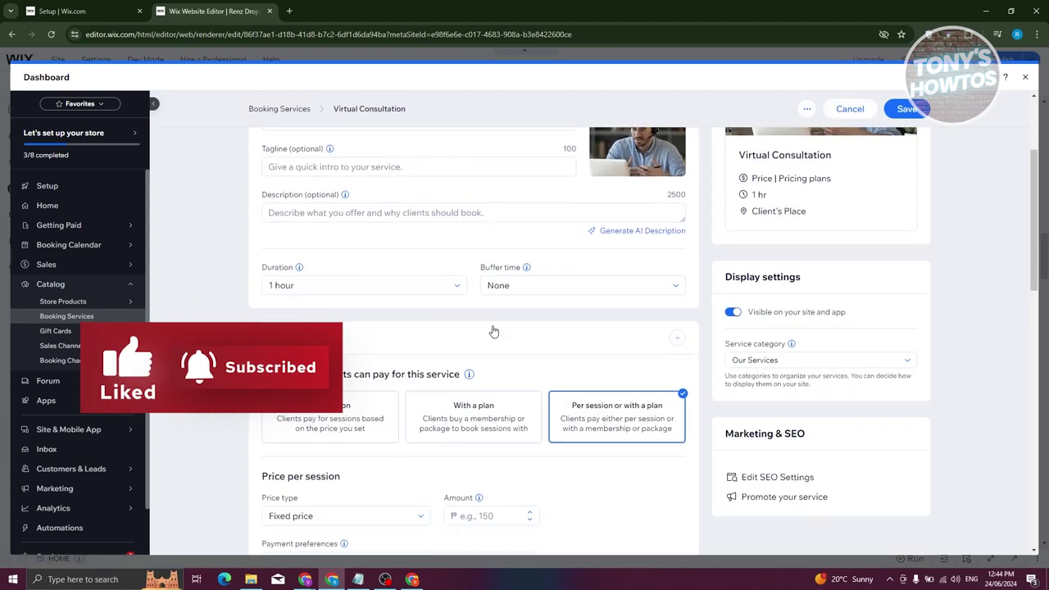
scroll(483, 328, down, 2)
scroll(380, 324, down, 2)
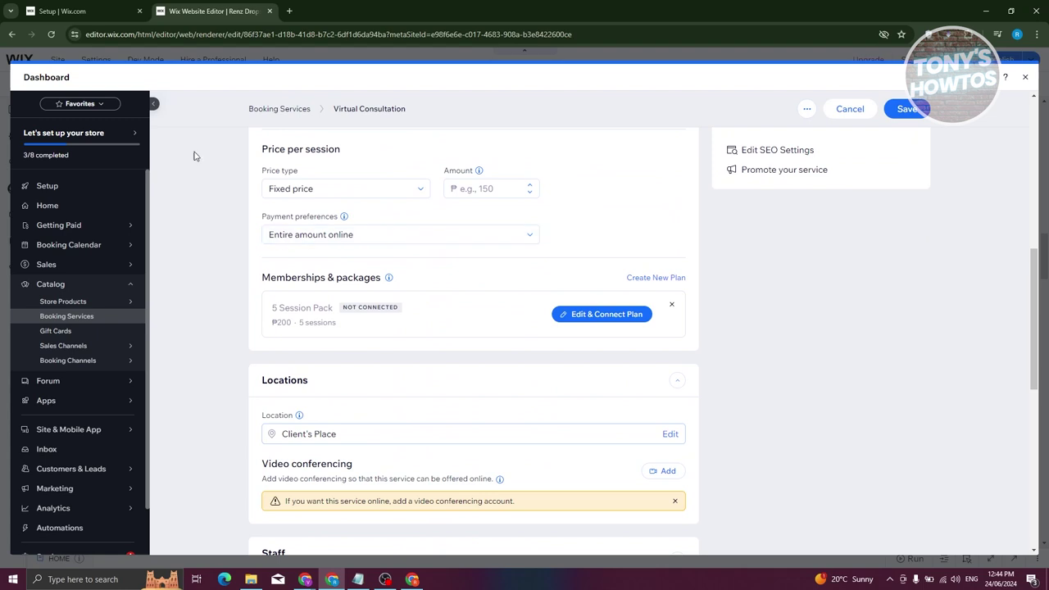
scroll(372, 352, down, 2)
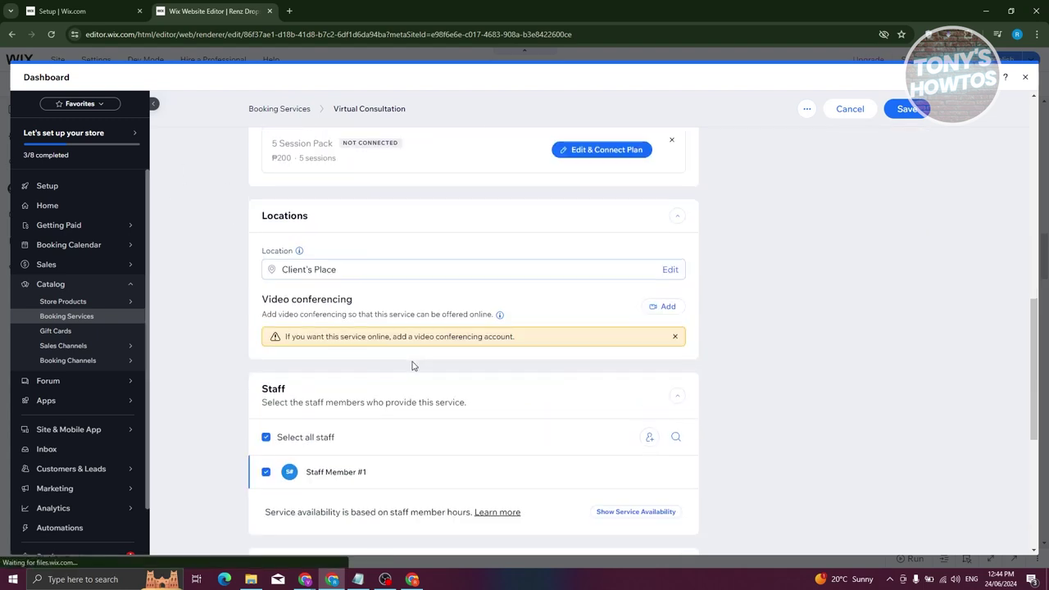
scroll(403, 363, down, 3)
scroll(430, 364, up, 1)
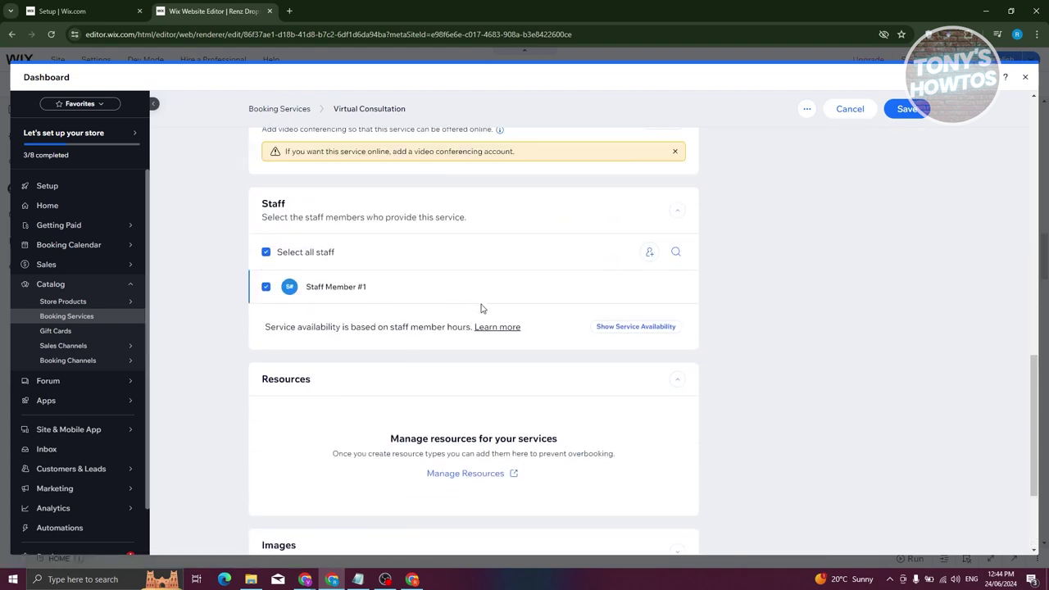
scroll(467, 280, down, 2)
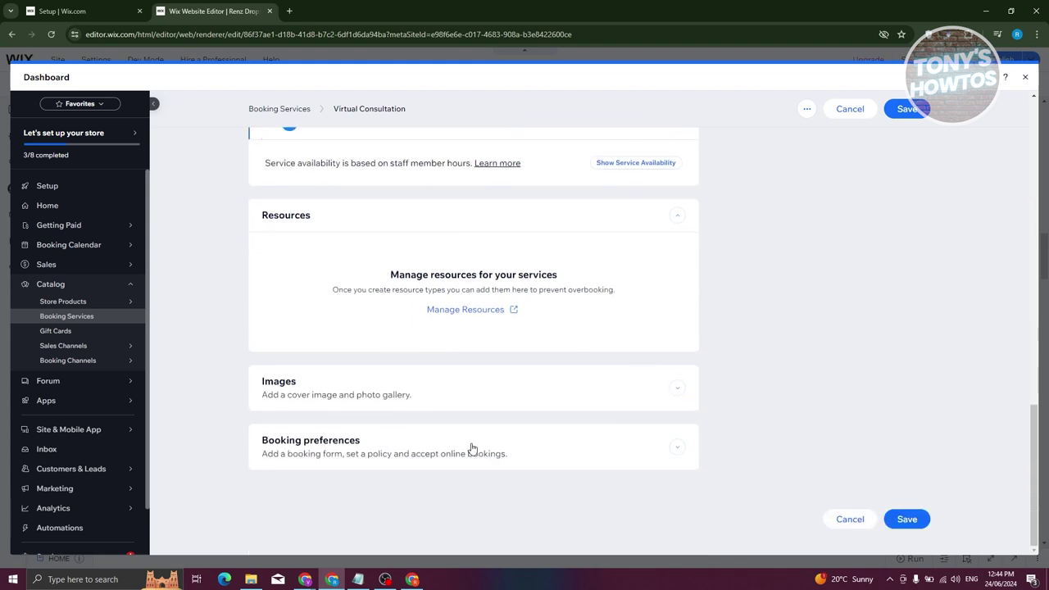
click(677, 448)
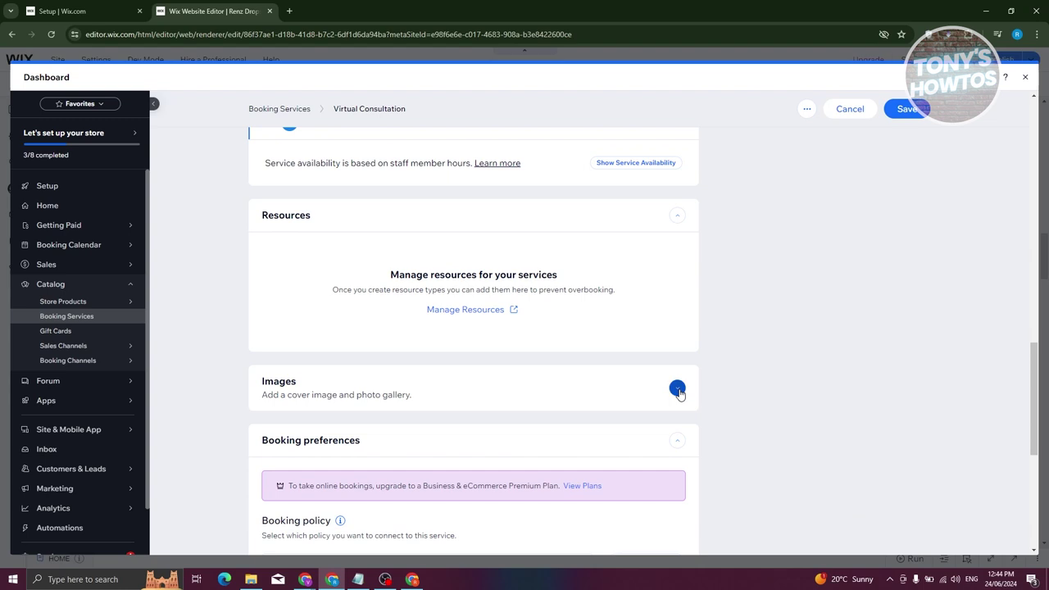
click(677, 390)
scroll(358, 264, down, 3)
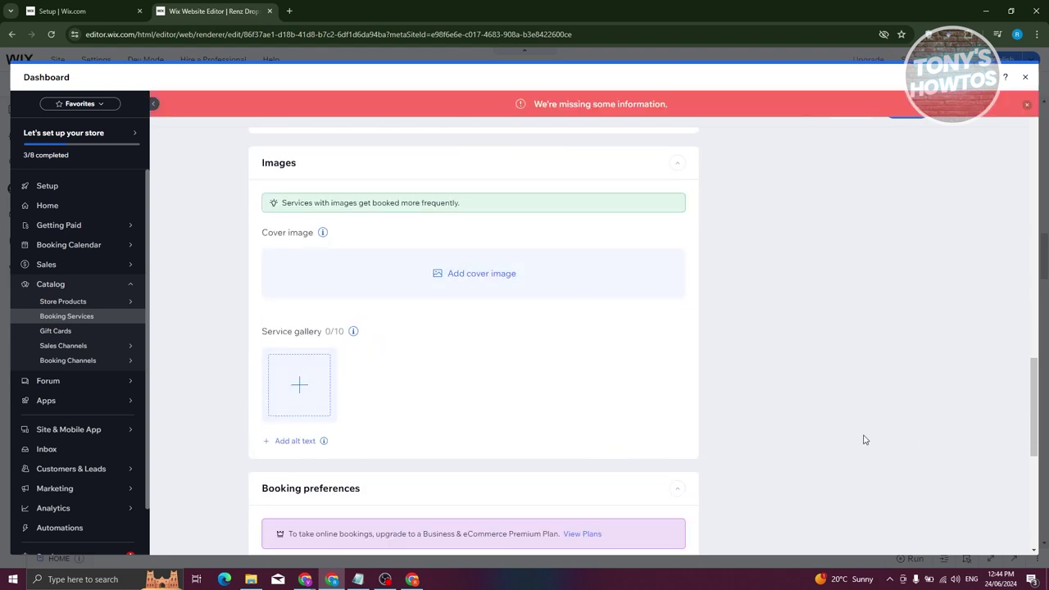
- Set the session price to ₱100, then save the service anyway without a plan
click(488, 320)
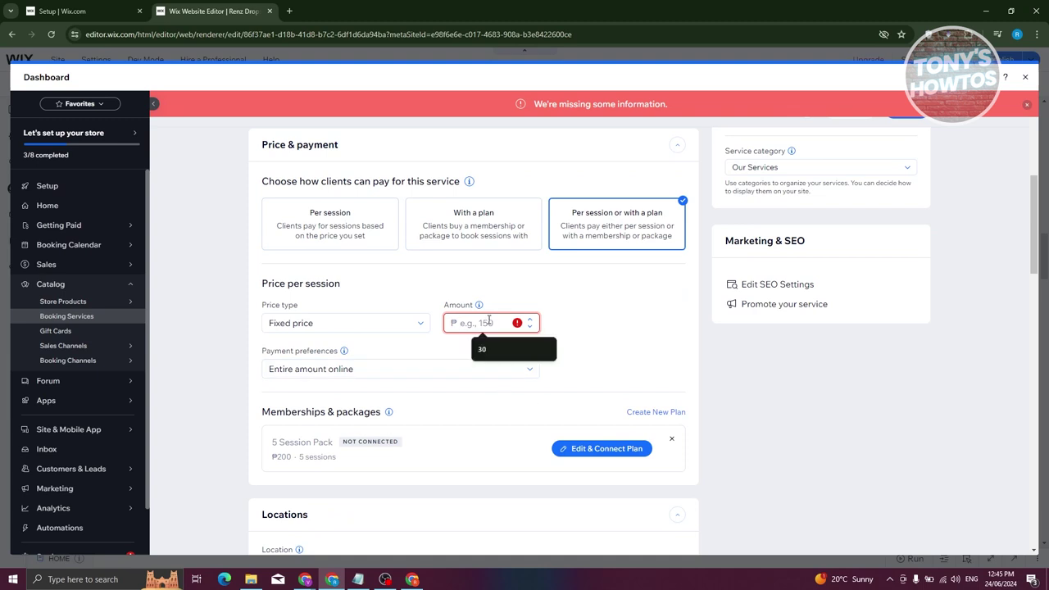
text(100)
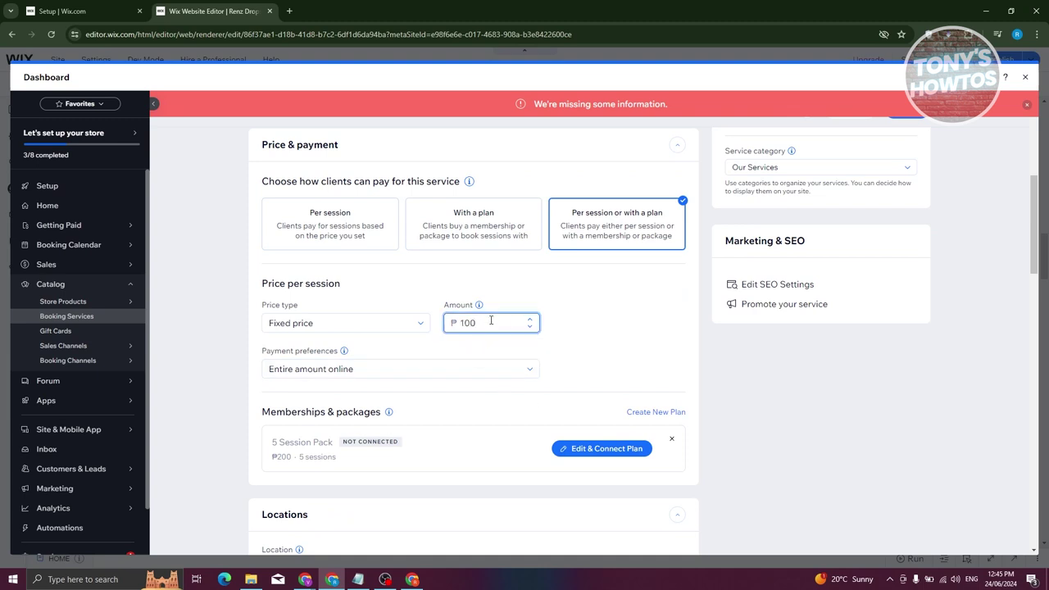
click(1026, 105)
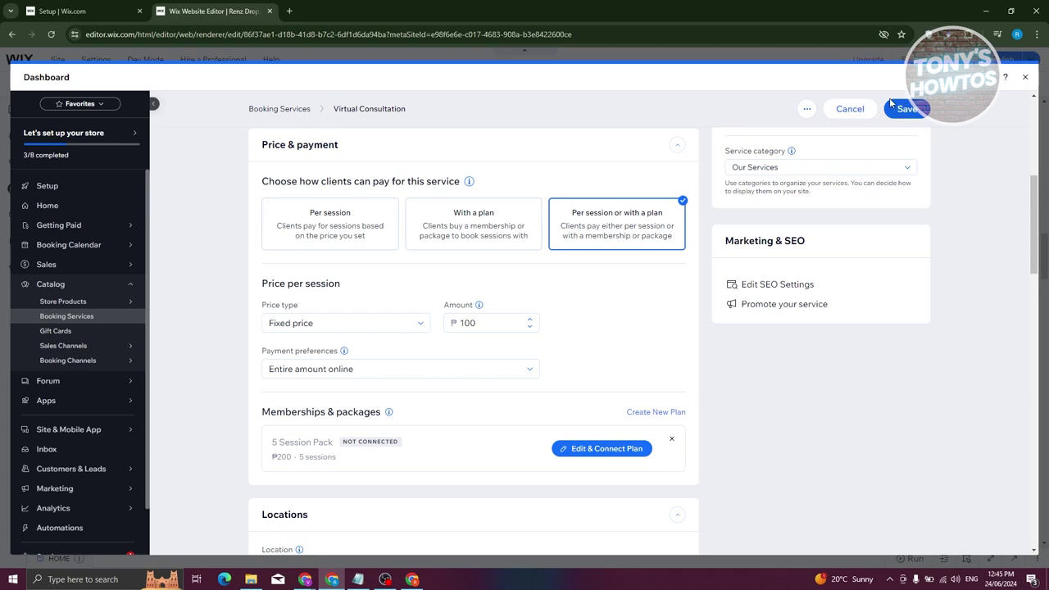
click(905, 109)
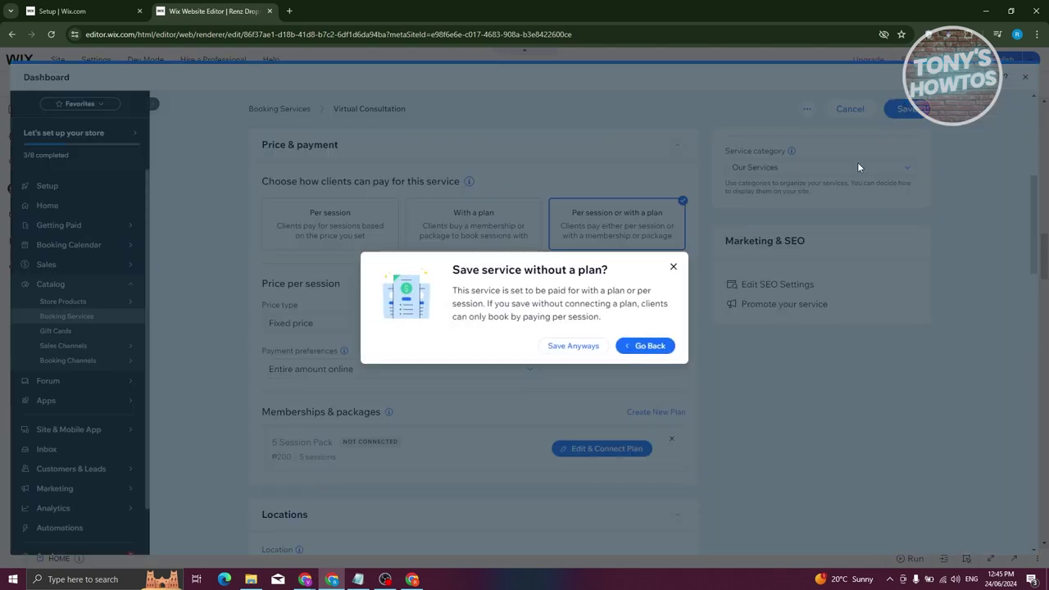
click(595, 347)
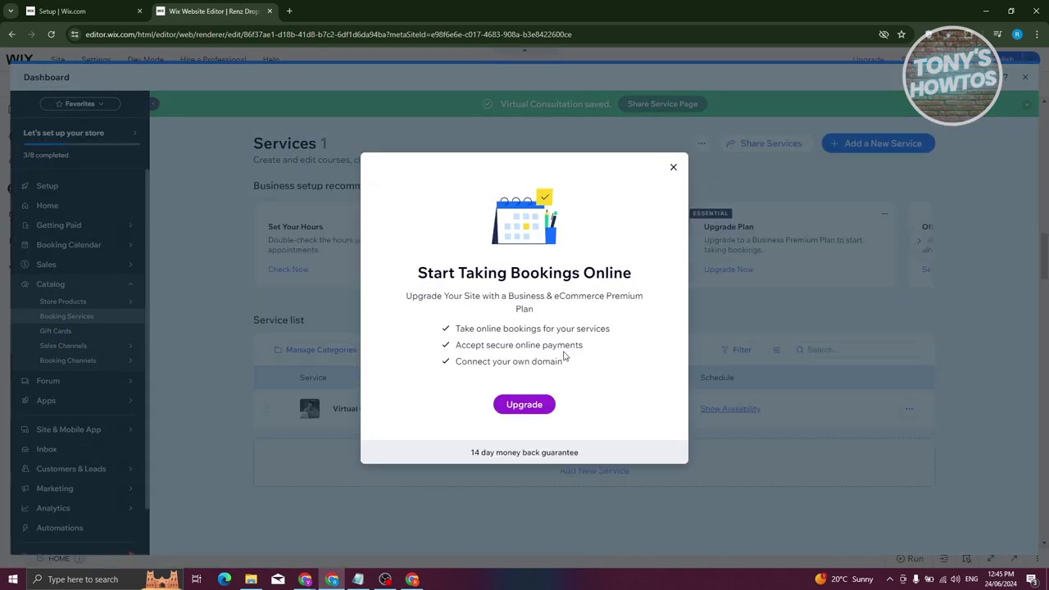
click(674, 169)
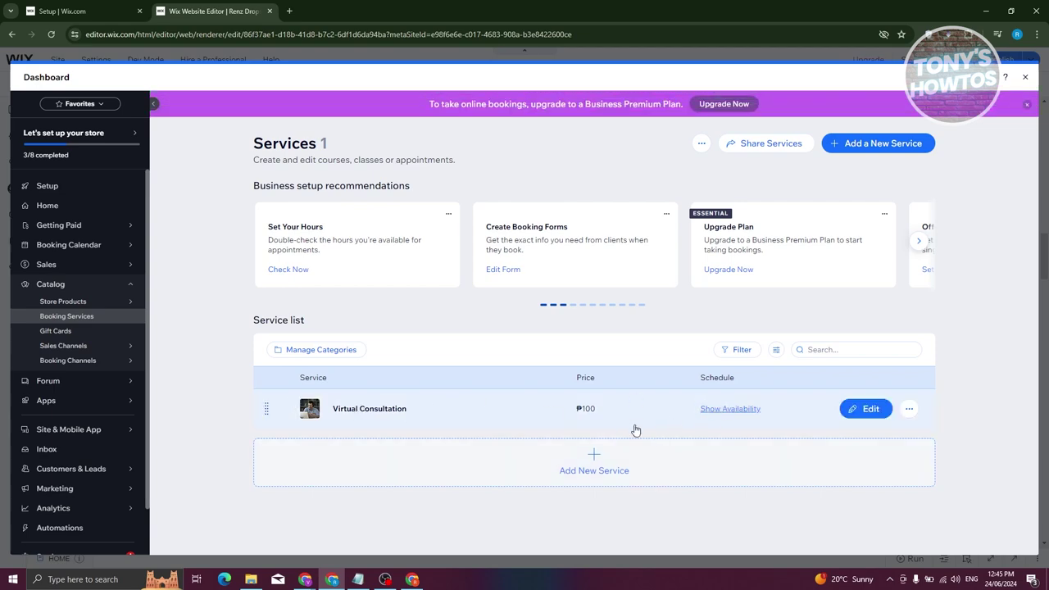
- Close the Dashboard so the home page service list shows only Virtual Consultation at ₱100 with Book Now
click(1027, 78)
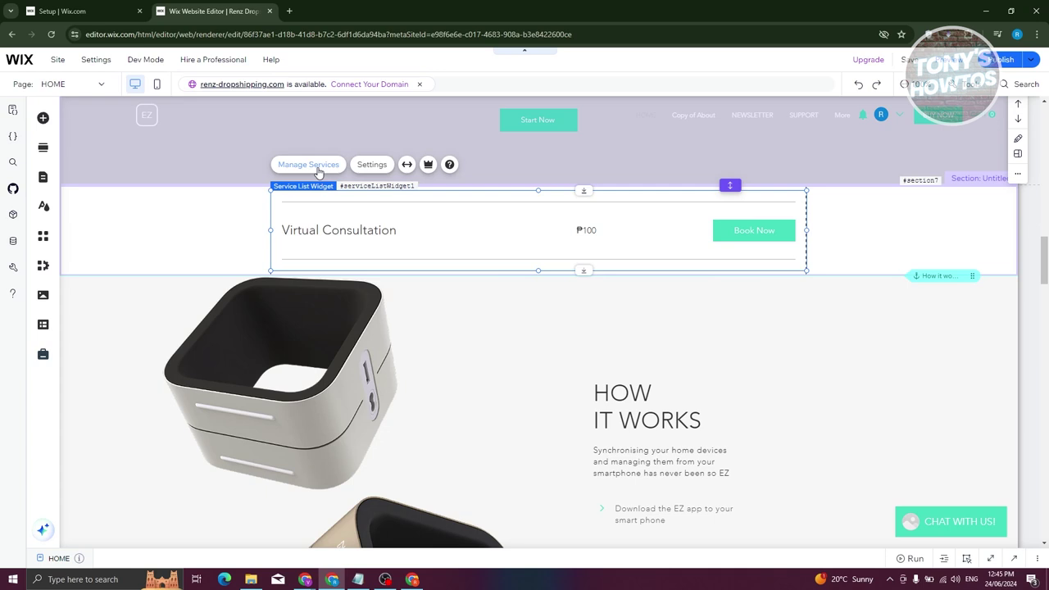
click(372, 163)
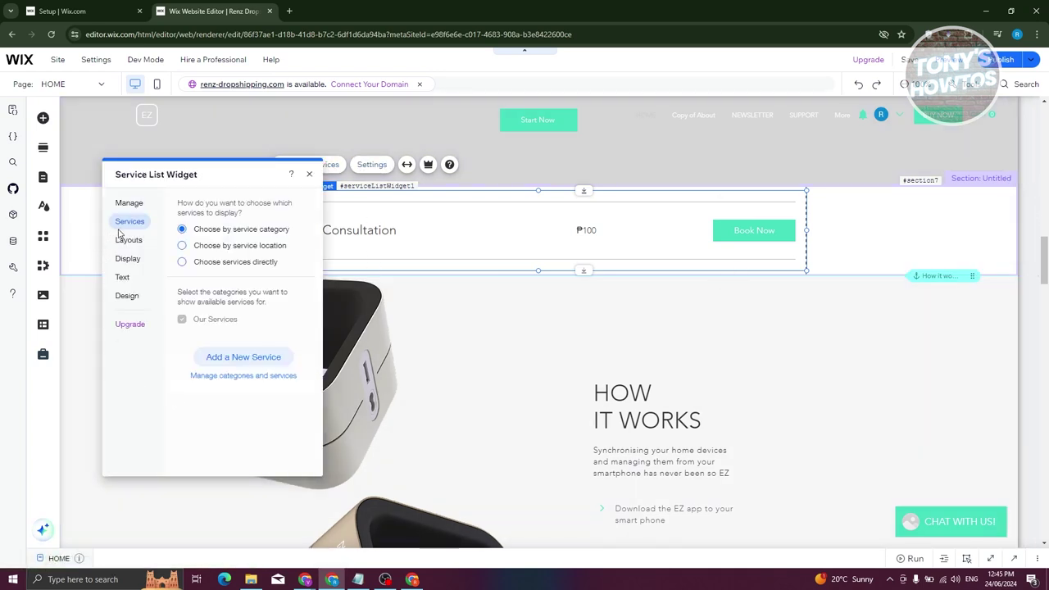
click(129, 203)
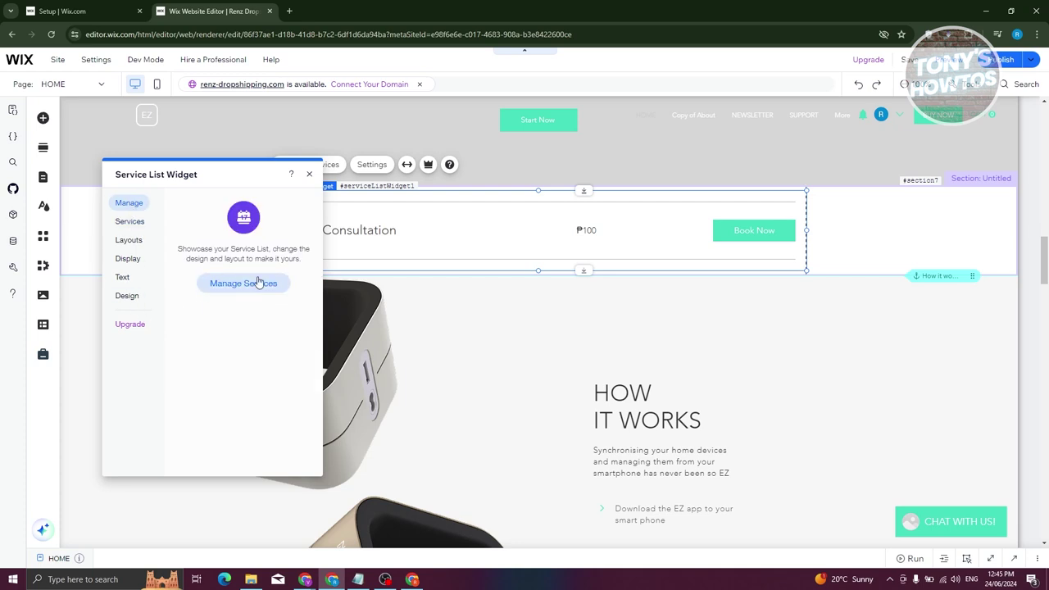
click(123, 240)
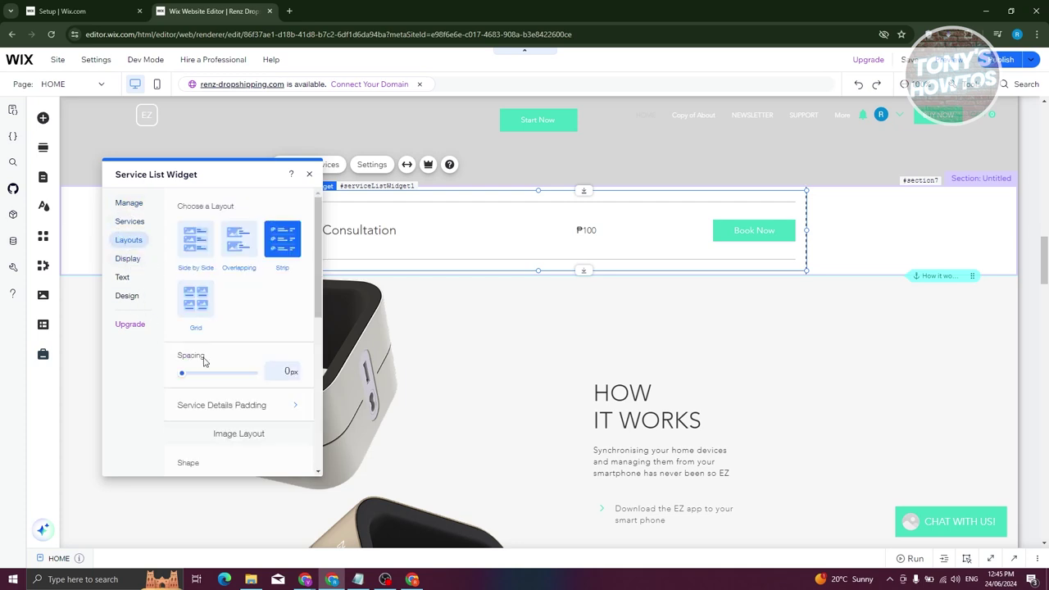
click(134, 259)
click(124, 277)
click(128, 295)
click(129, 203)
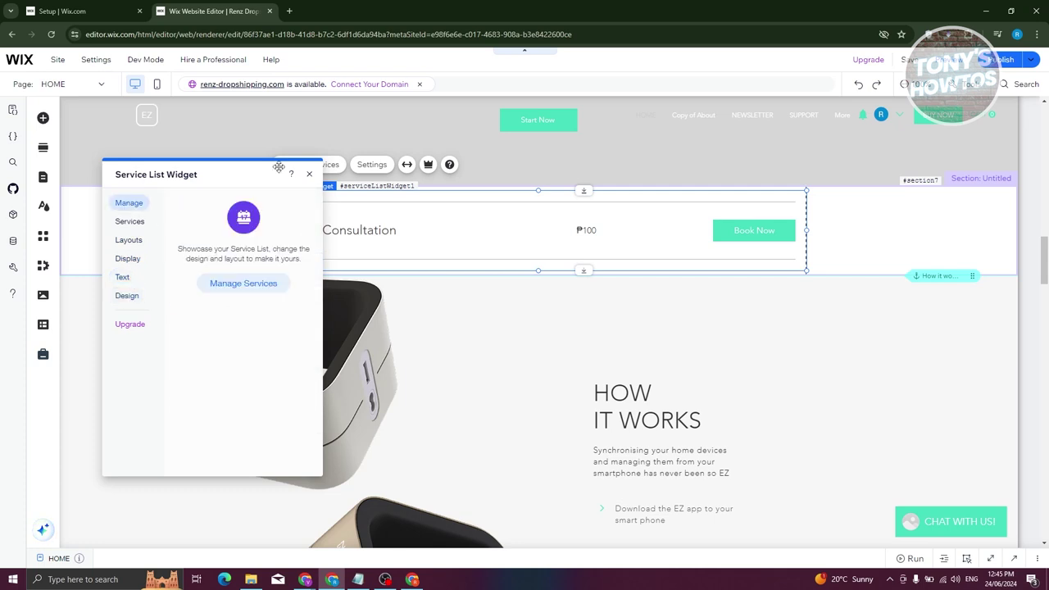
click(309, 178)
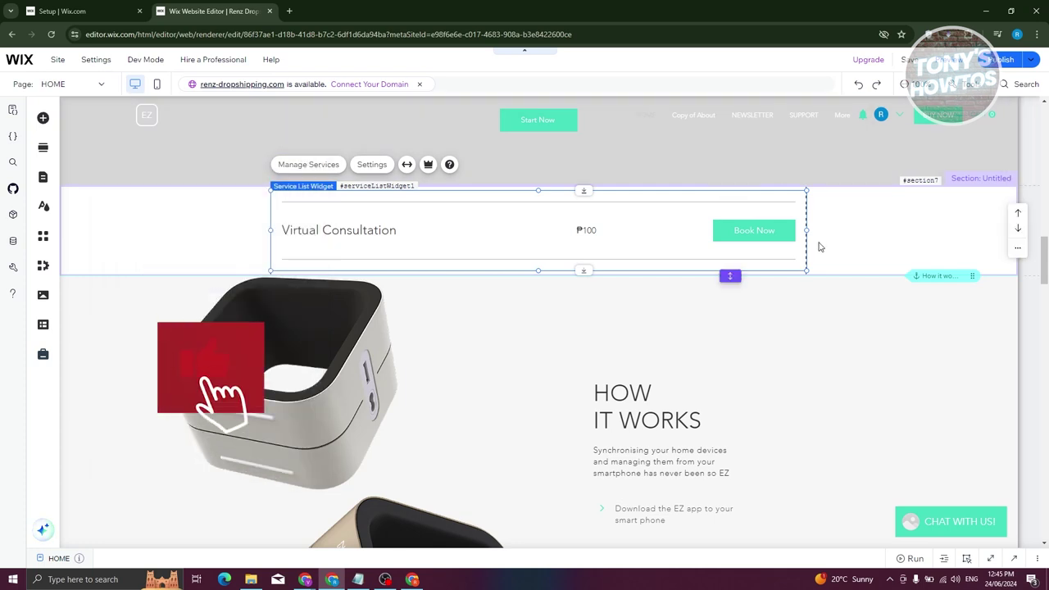